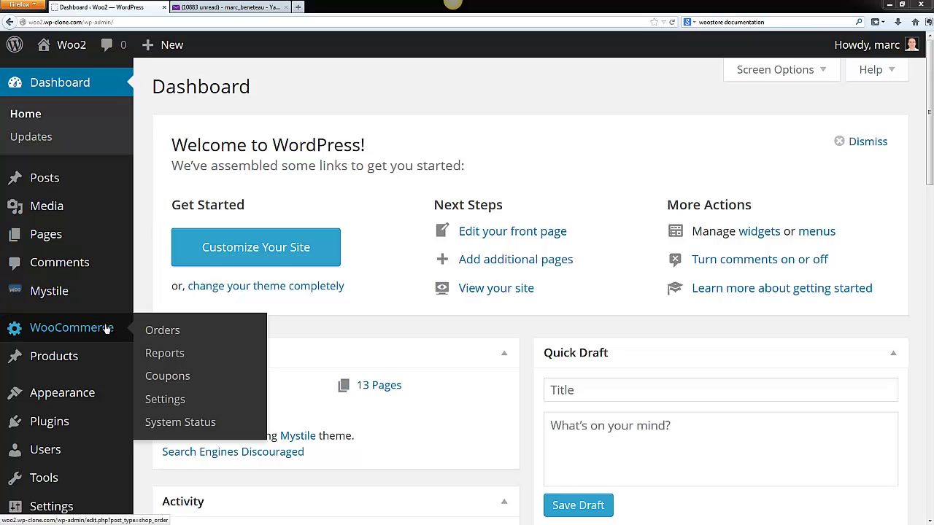
# Step: Open a blank Add Product form and title it 'Special Report'
pyautogui.moveTo(54, 356)
pyautogui.click(153, 381)
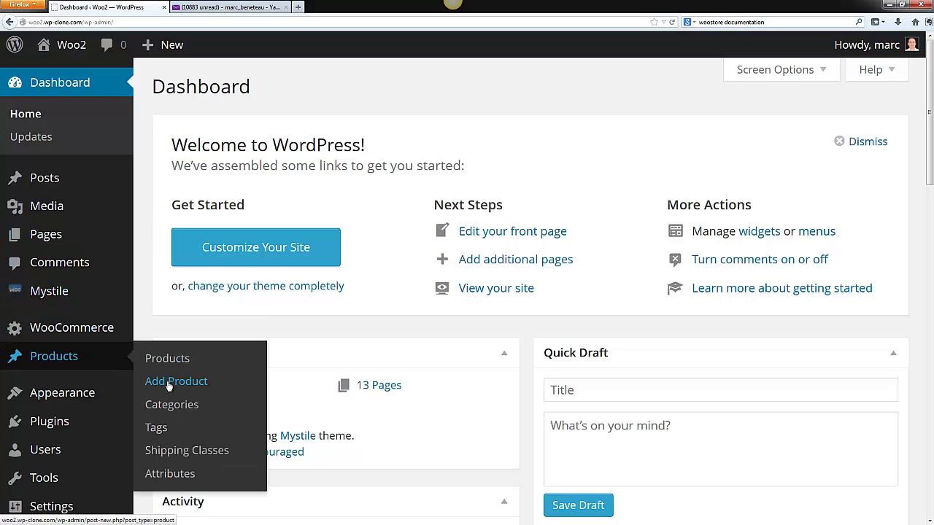
pyautogui.write('Special Report')
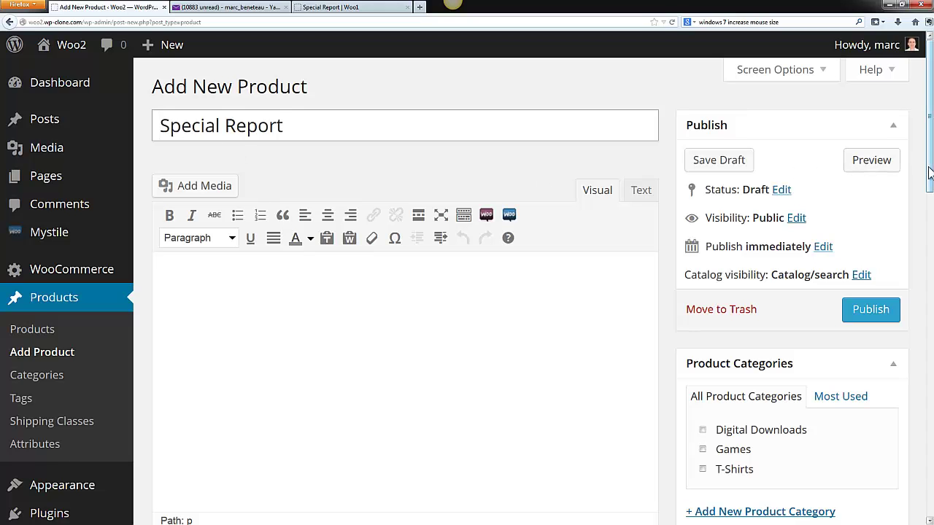
# Step: Set the regular price to 1 and mark the product downloadable and virtual
pyautogui.moveTo(930, 169); pyautogui.dragTo(930, 318)
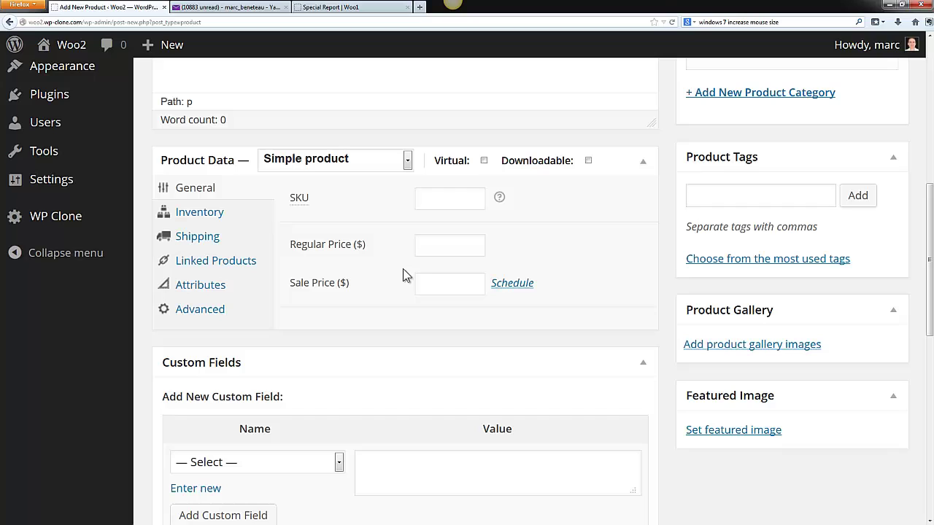
pyautogui.click(438, 252)
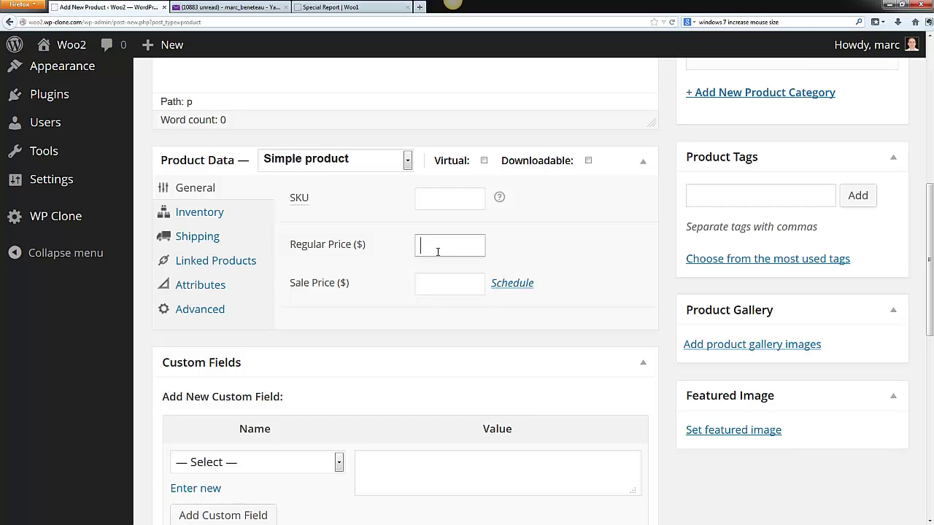
pyautogui.write('1')
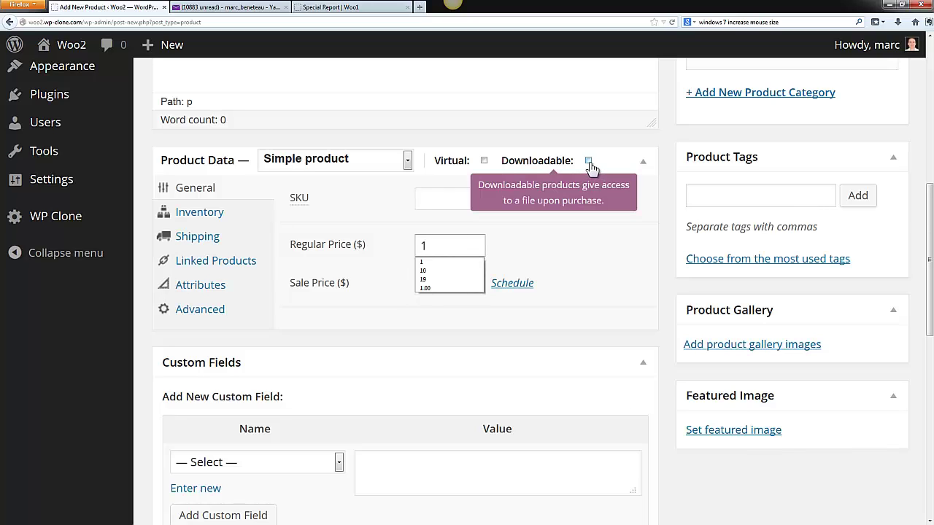
pyautogui.click(588, 161)
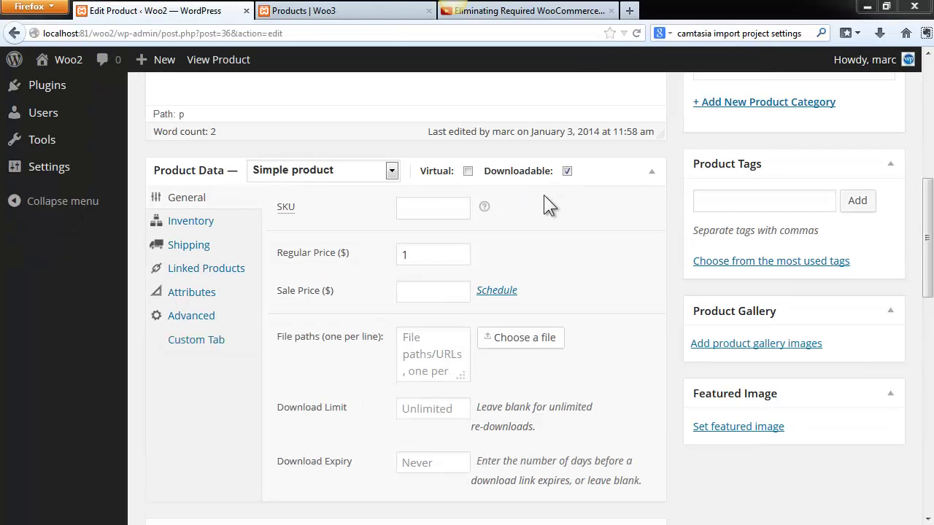
pyautogui.click(468, 172)
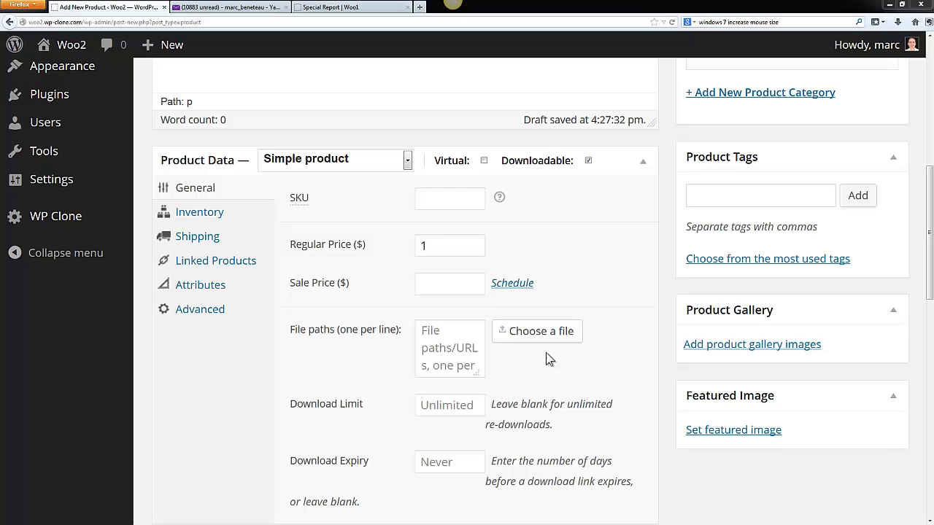
# Step: Upload special-report.pdf and insert its URL as the product's download file path
pyautogui.click(538, 332)
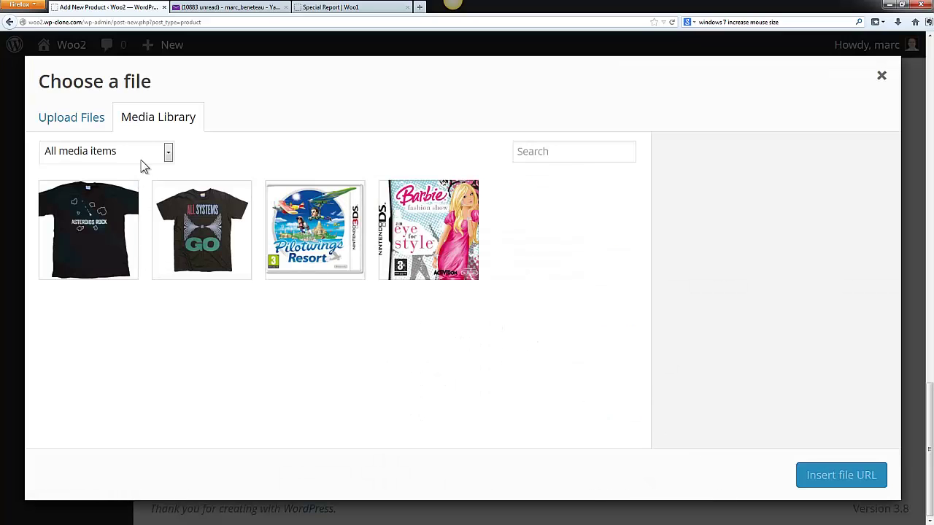
pyautogui.click(104, 120)
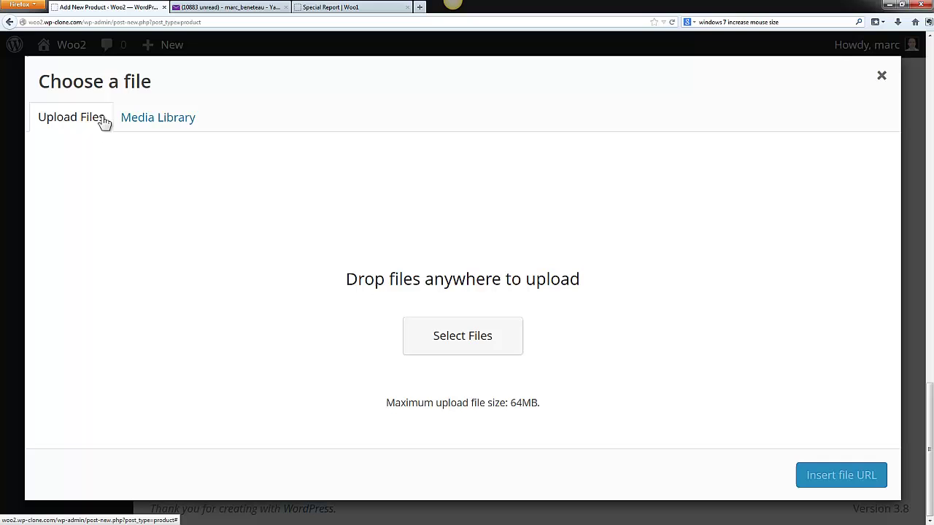
pyautogui.click(403, 325)
pyautogui.doubleClick(223, 205)
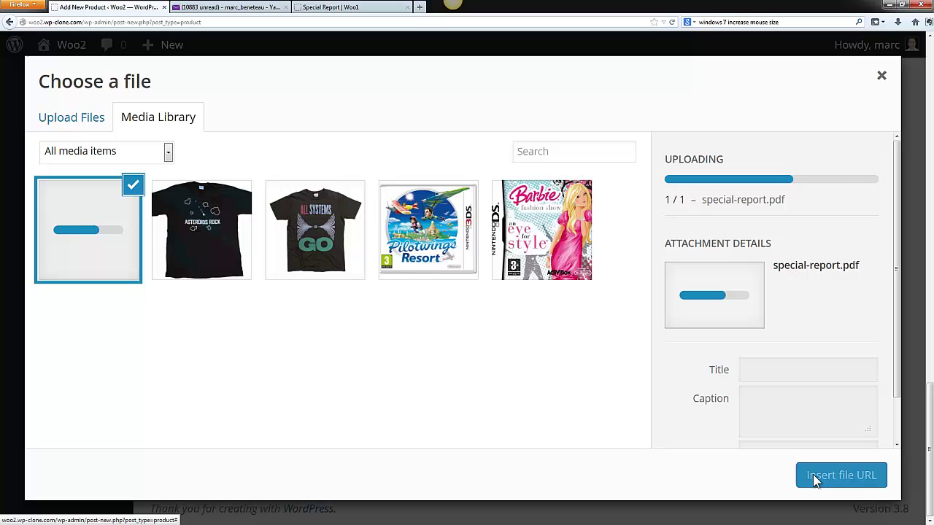
pyautogui.click(822, 479)
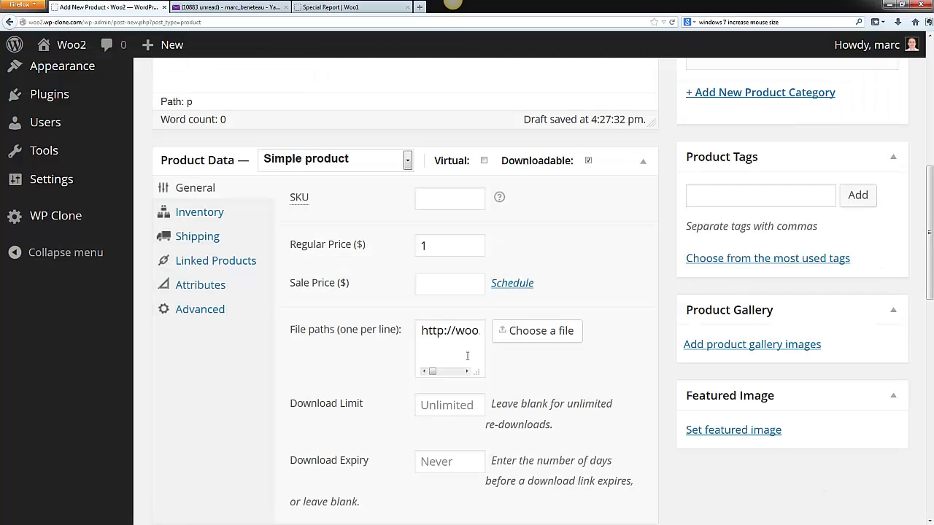
pyautogui.moveTo(477, 373); pyautogui.dragTo(591, 387)
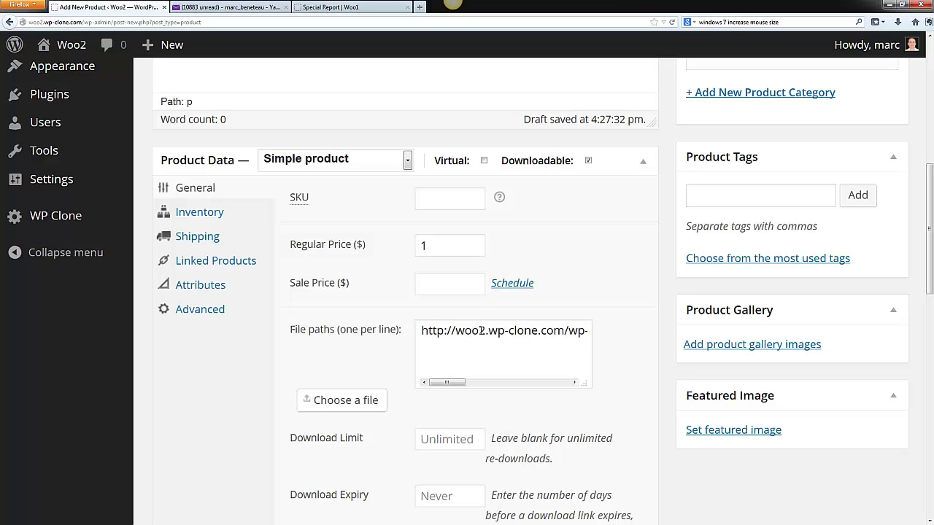
# Step: Upload special-report.jpg and set it as the product's featured image
pyautogui.click(726, 431)
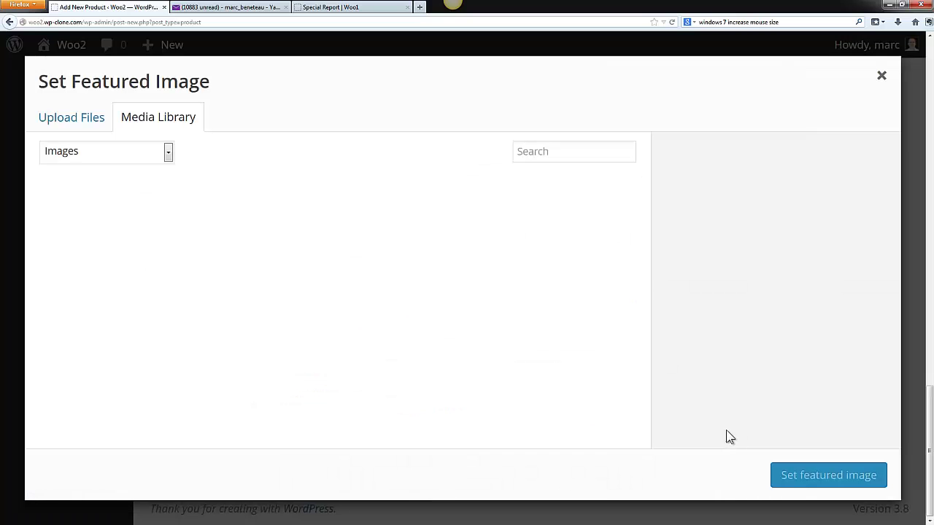
pyautogui.click(100, 124)
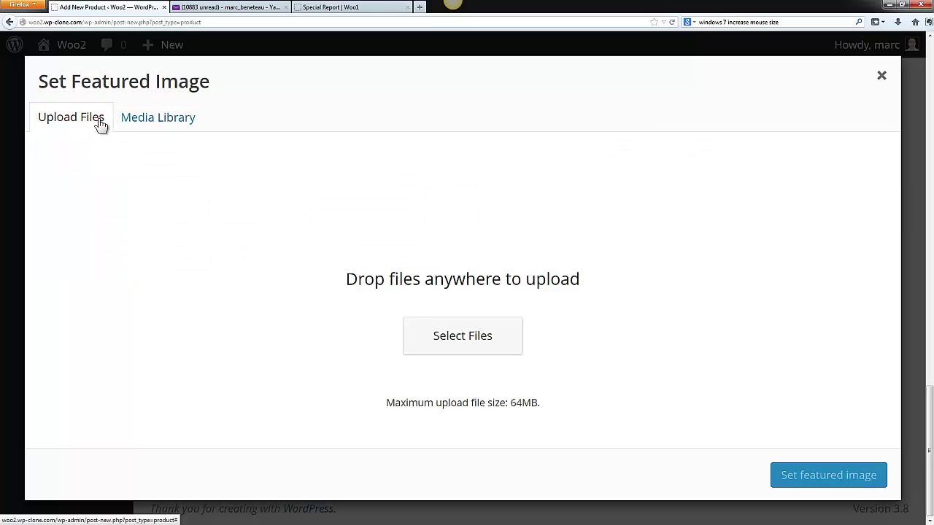
pyautogui.click(448, 336)
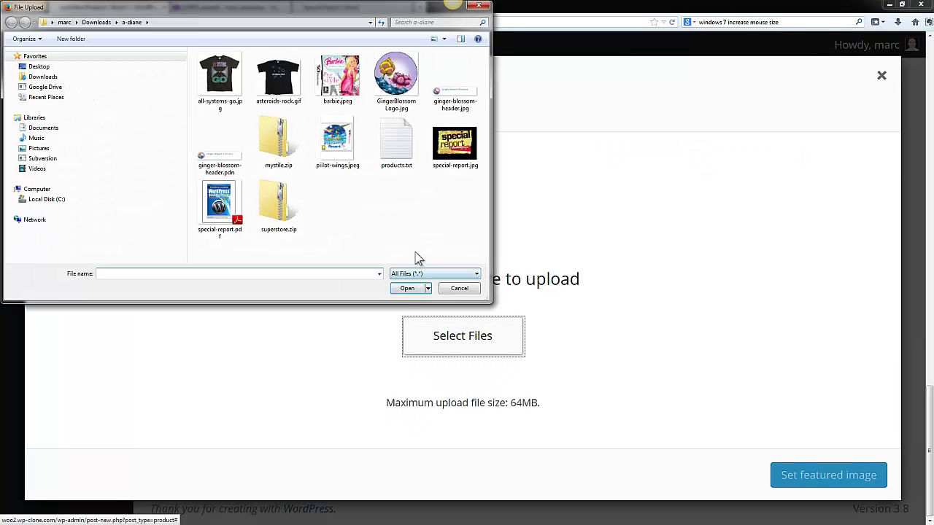
pyautogui.doubleClick(447, 161)
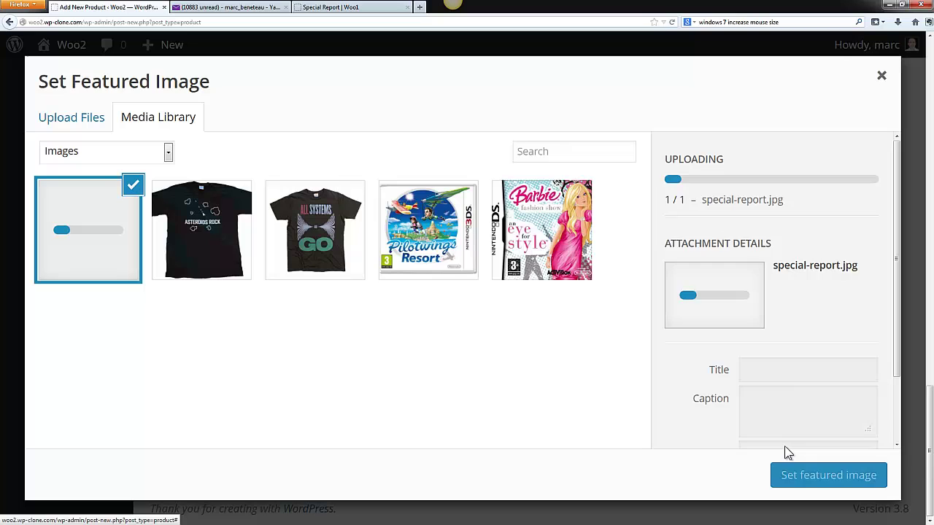
pyautogui.click(791, 475)
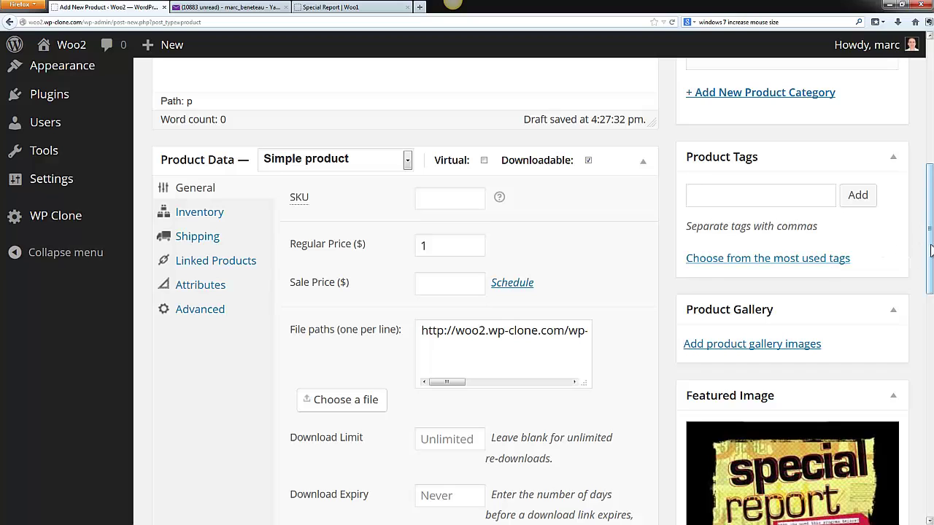
# Step: Put the Special Report in the Digital Downloads category
pyautogui.scroll(3, 919, 248)
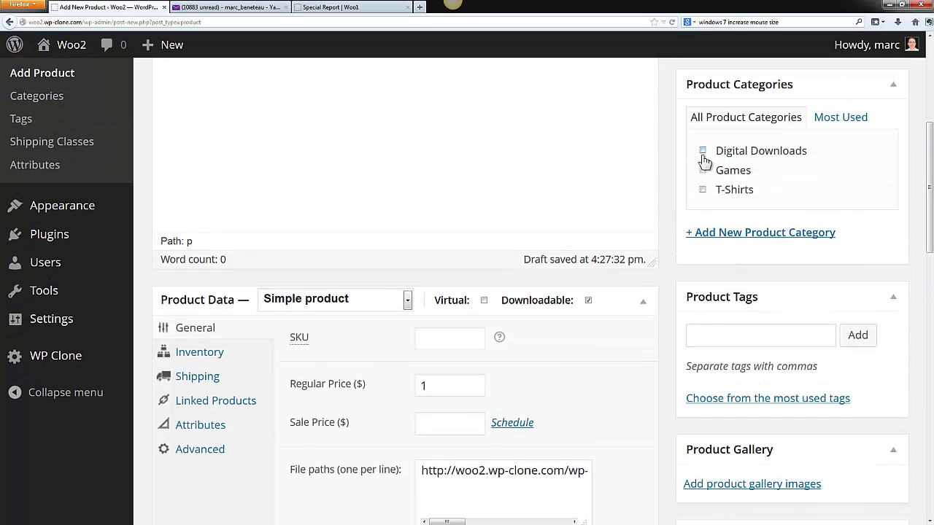
pyautogui.click(703, 152)
pyautogui.moveTo(927, 241); pyautogui.dragTo(927, 379)
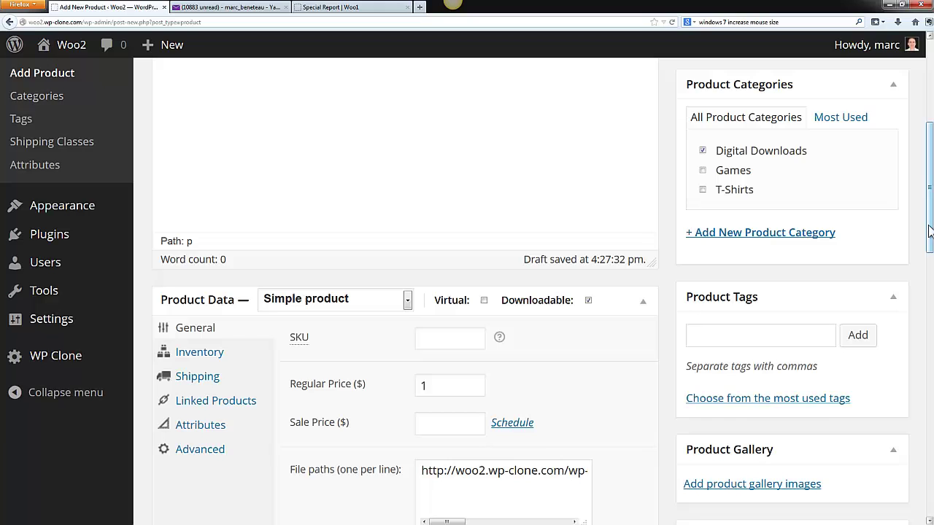
# Step: Paste in the product short description and publish the Special Report
pyautogui.scroll(-1, 467, 292)
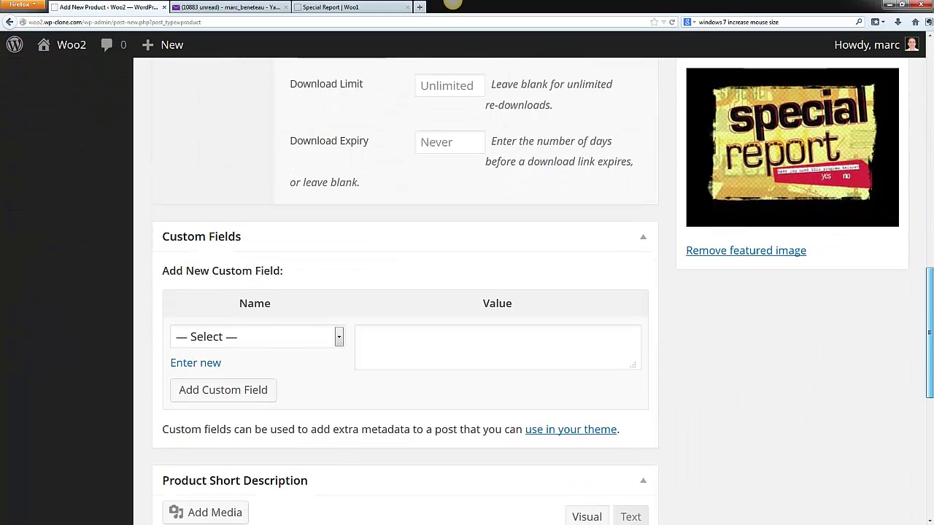
pyautogui.scroll(-3, 467, 292)
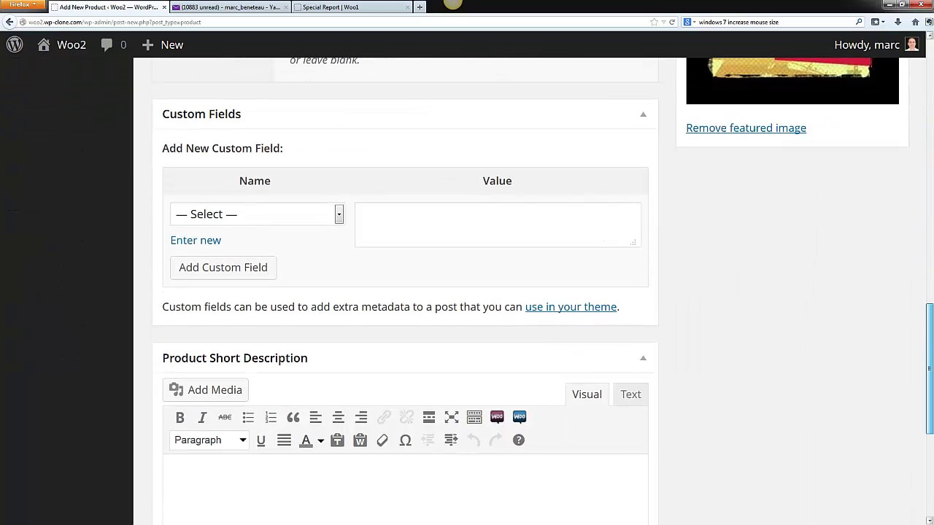
pyautogui.scroll(-1, 346, 423)
pyautogui.write('Special report on how to make a lot of money, and save your marriage')
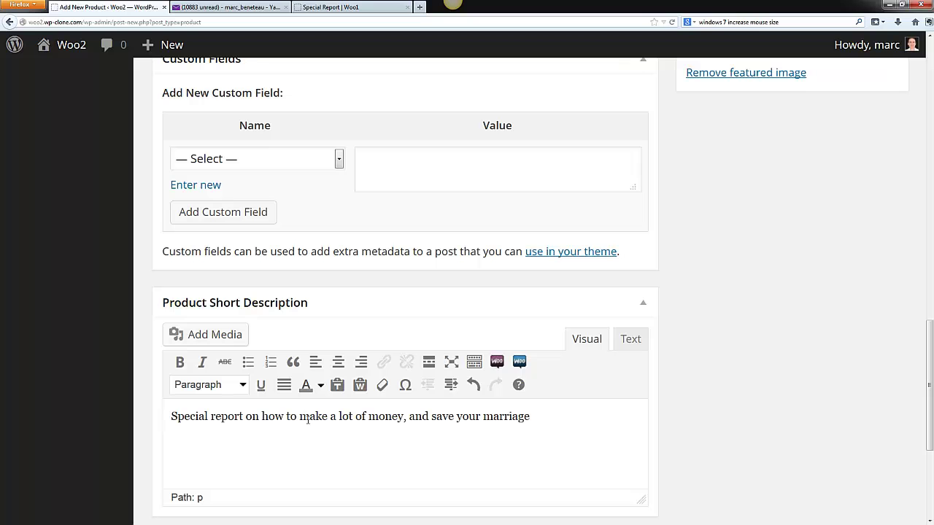
pyautogui.moveTo(930, 379); pyautogui.dragTo(931, 140)
pyautogui.click(870, 192)
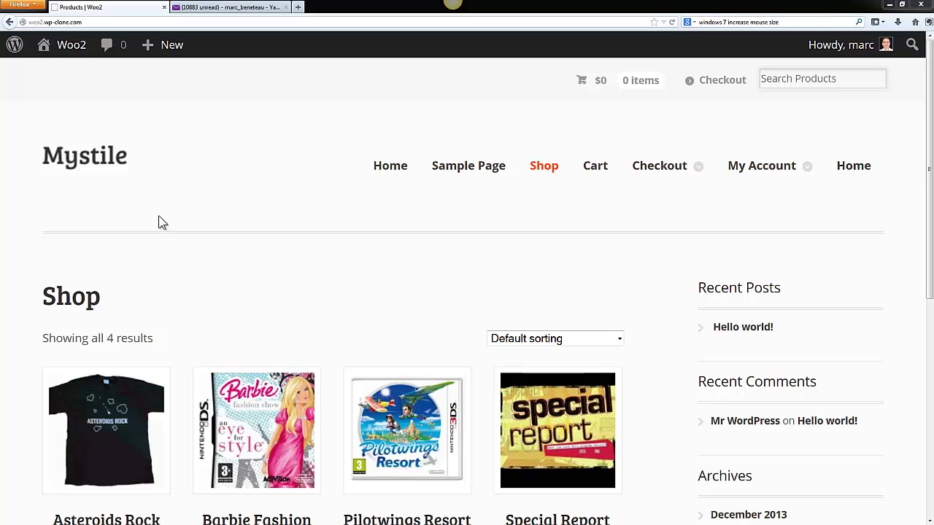
pyautogui.moveTo(64, 44)
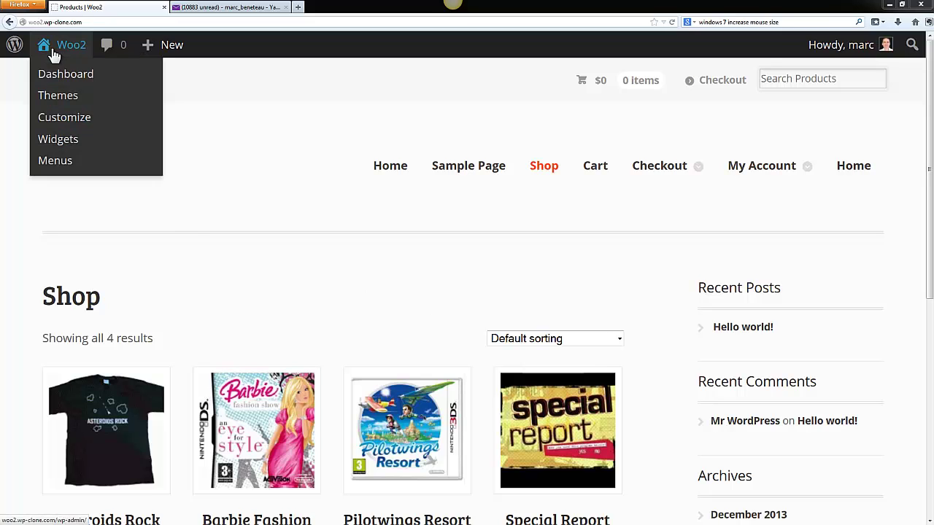
# Step: In a new private window, add the Special Report to the cart and view the cart
pyautogui.click(29, 5)
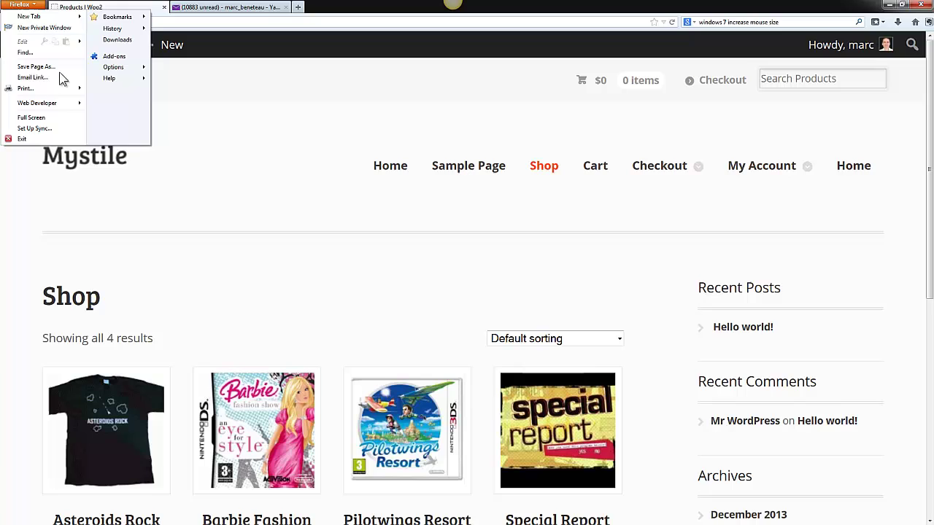
pyautogui.click(50, 29)
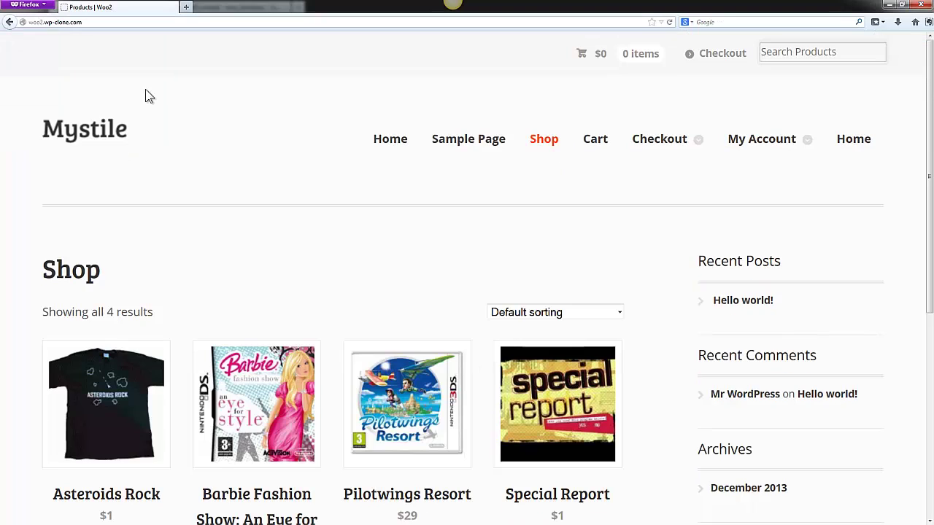
pyautogui.click(518, 413)
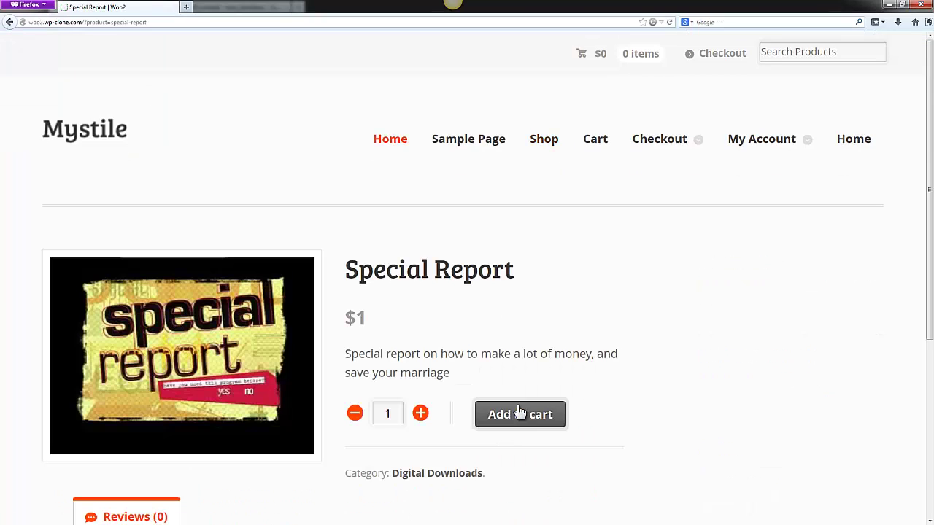
pyautogui.click(521, 416)
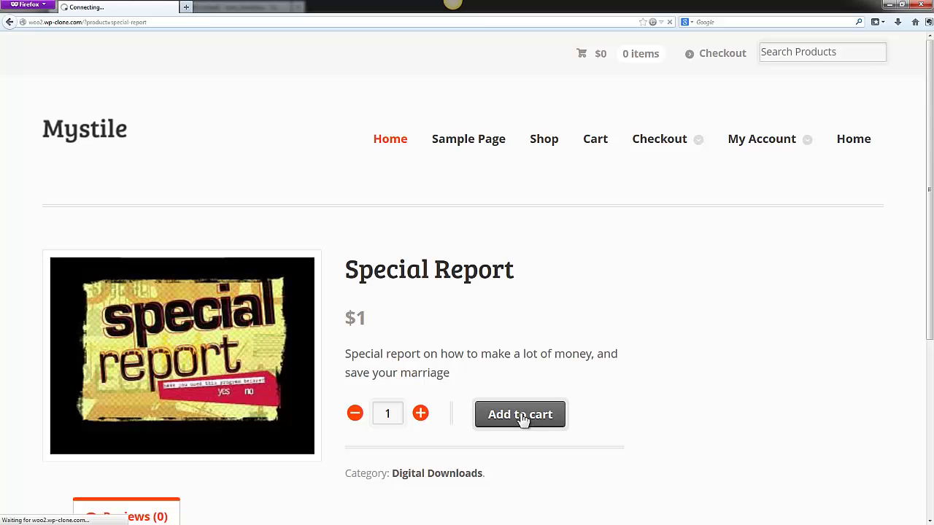
pyautogui.click(553, 270)
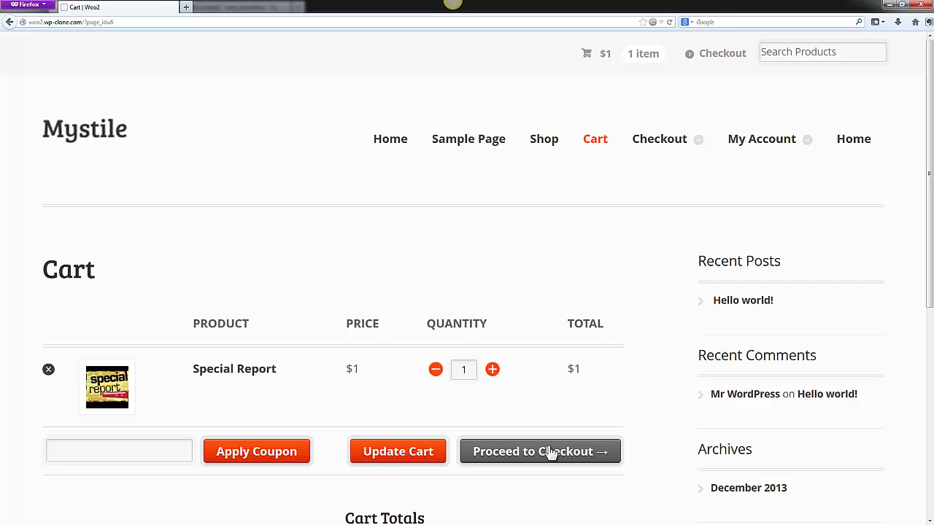
# Step: Proceed to checkout and log in as a returning customer
pyautogui.click(550, 452)
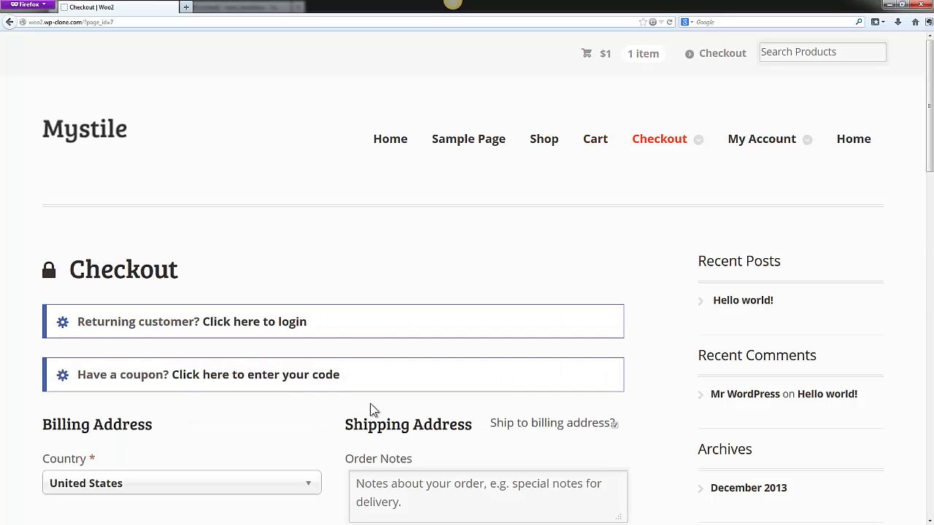
pyautogui.click(273, 326)
pyautogui.scroll(-2, 235, 387)
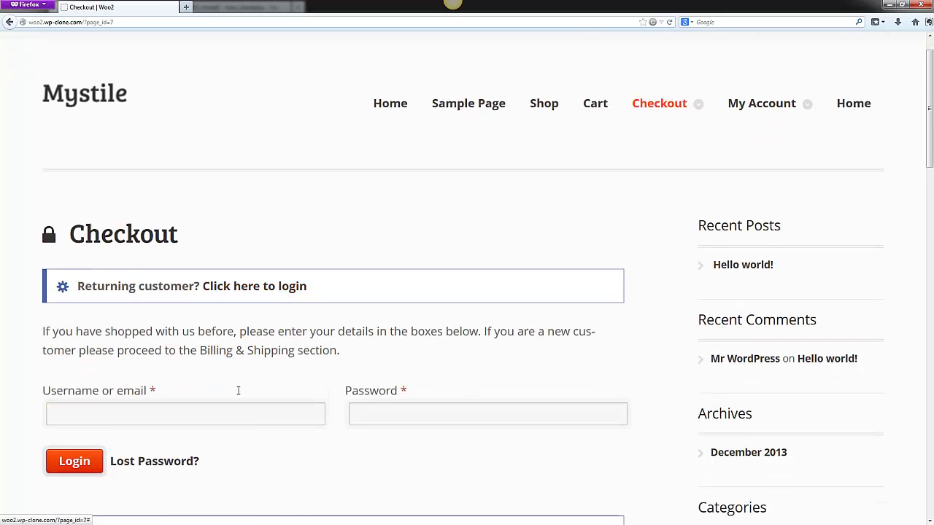
pyautogui.write('marctest')
pyautogui.click(80, 407)
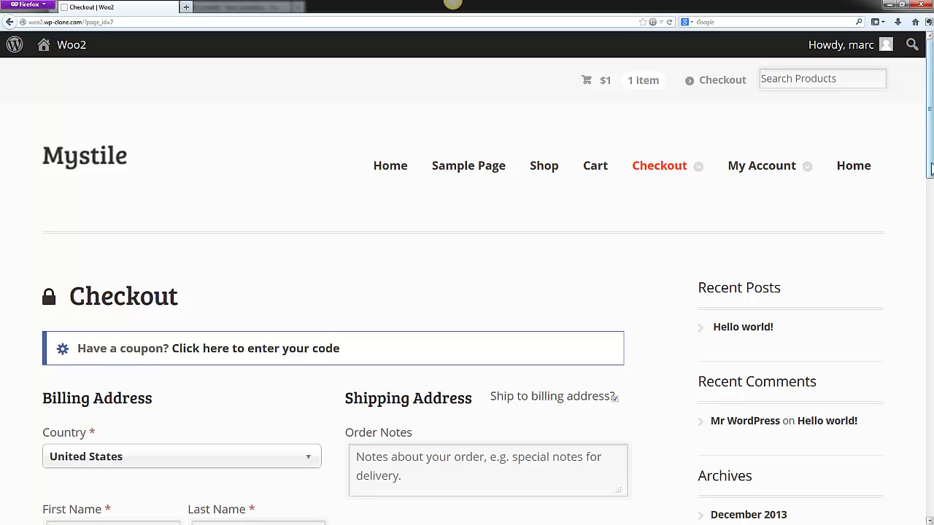
# Step: Place the $1 order with PayPal as the payment method
pyautogui.moveTo(931, 169); pyautogui.dragTo(931, 418)
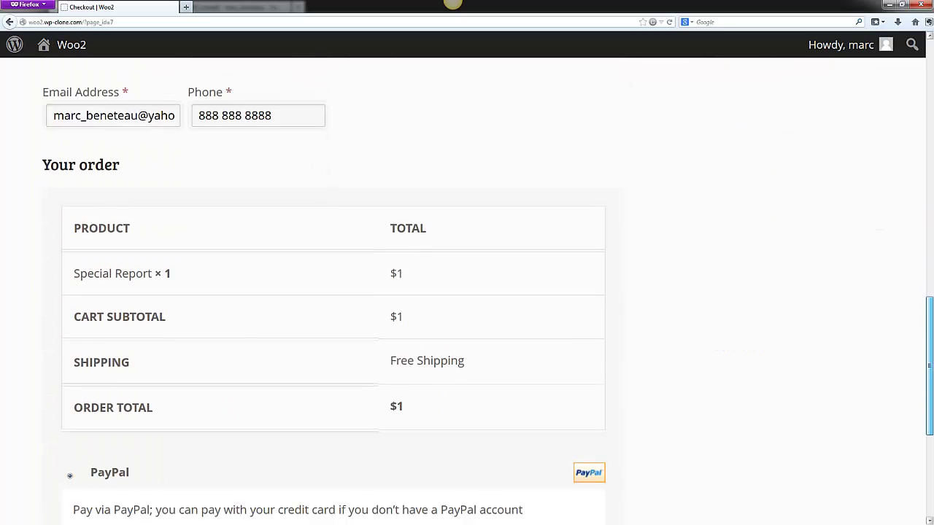
pyautogui.scroll(2, 291, 190)
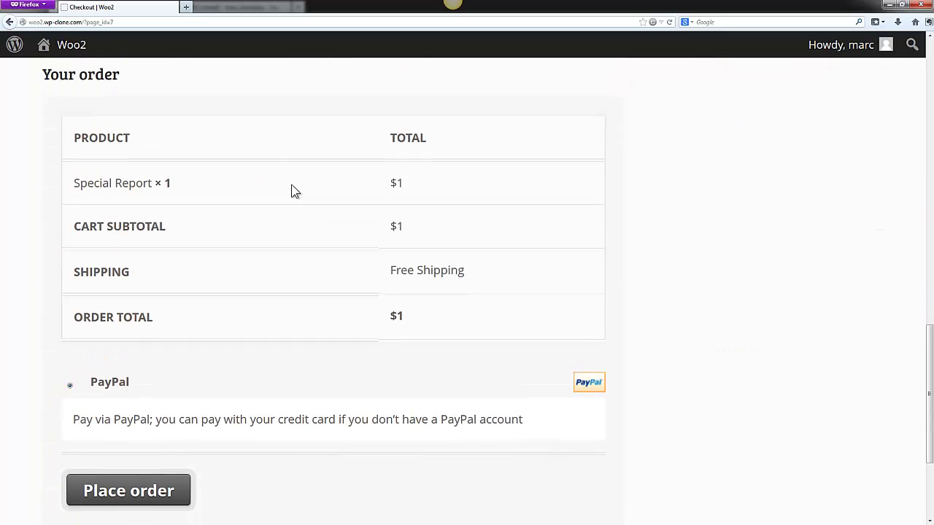
pyautogui.click(157, 507)
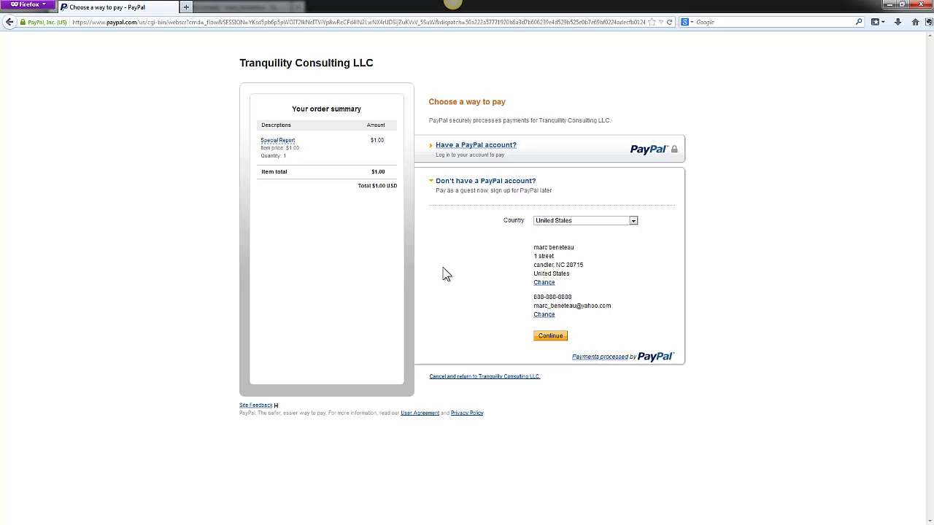
# Step: Log in to an existing PayPal account and pay the $1.00 order
pyautogui.click(481, 148)
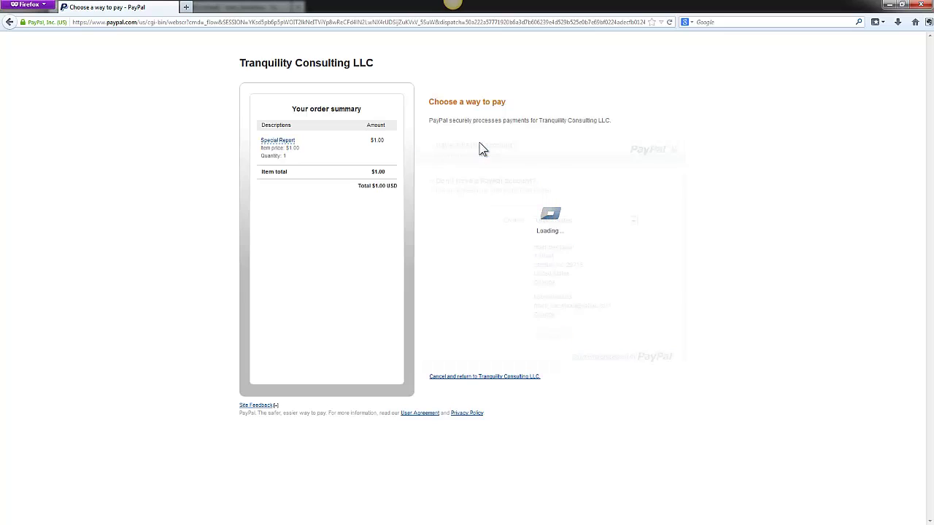
pyautogui.click(449, 226)
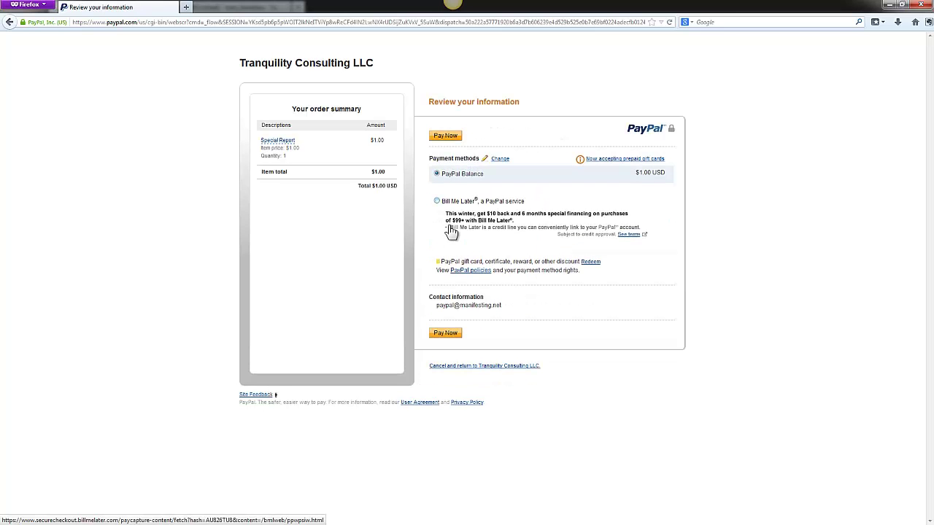
pyautogui.click(451, 137)
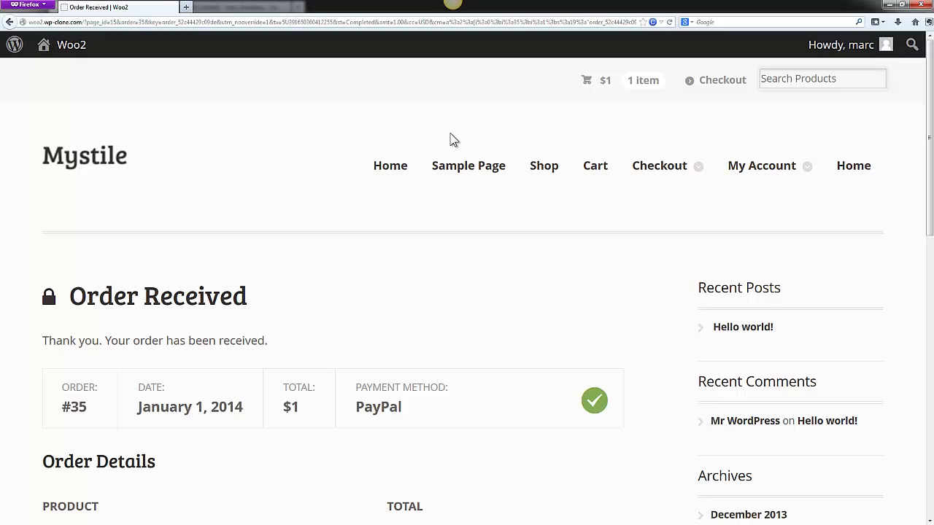
# Step: Open order #35 from My Account and scroll to its special-report.pdf download link
pyautogui.moveTo(931, 219)
pyautogui.mouseDown()
pyautogui.moveTo(930, 261)
pyautogui.moveTo(930, 217)
pyautogui.mouseUp()
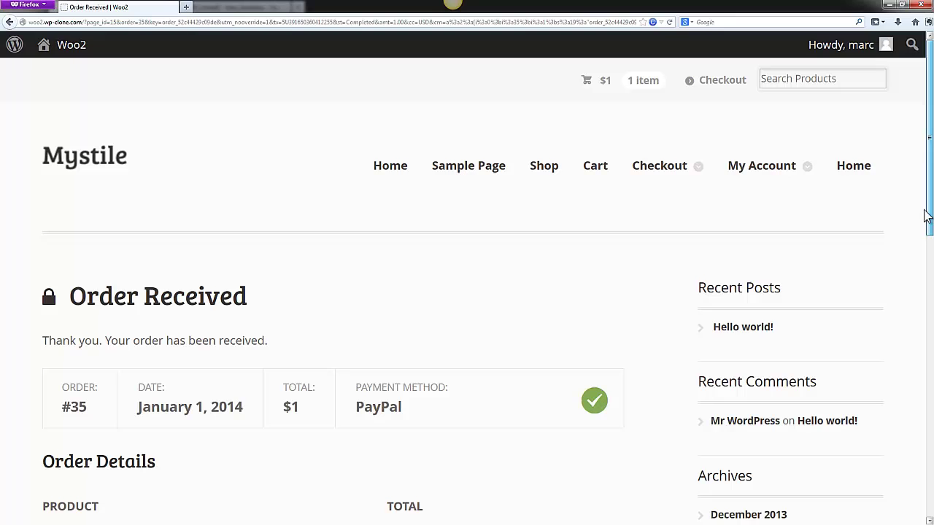
pyautogui.click(761, 168)
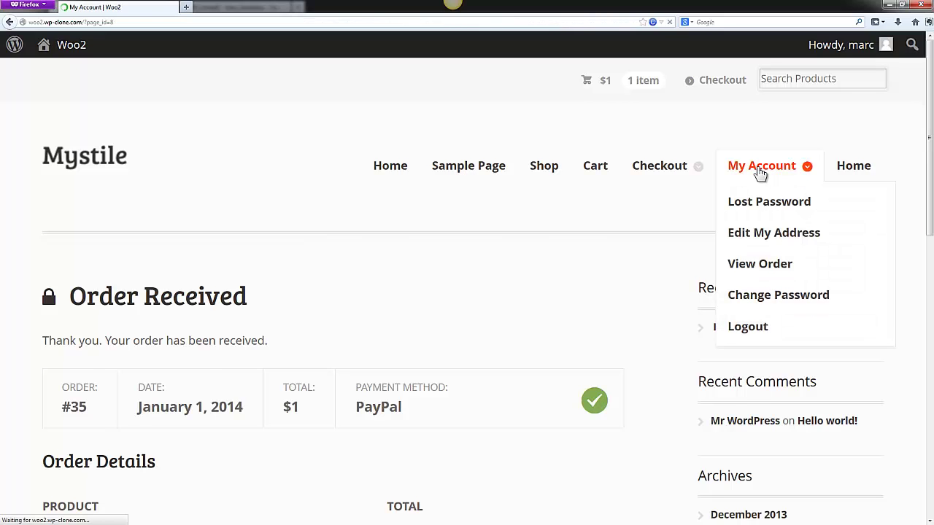
pyautogui.scroll(-2, 561, 299)
pyautogui.scroll(-2, 559, 306)
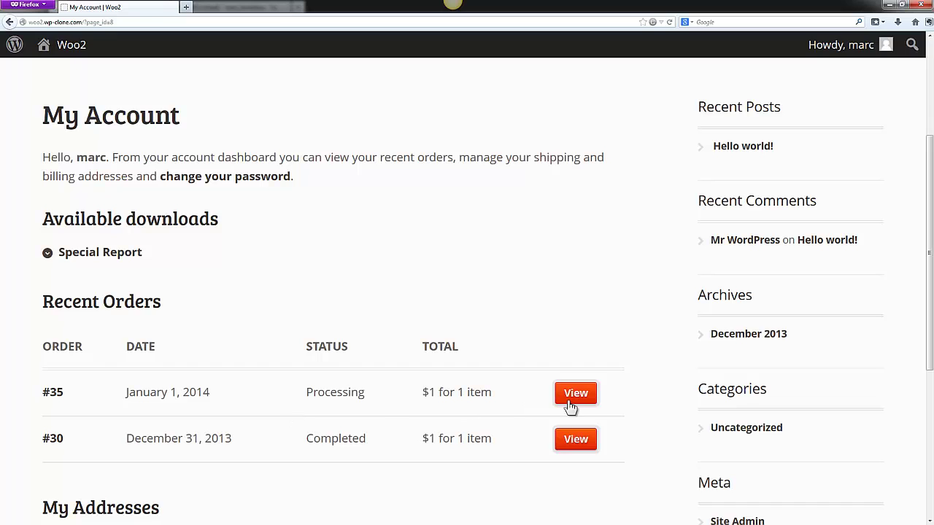
pyautogui.click(576, 394)
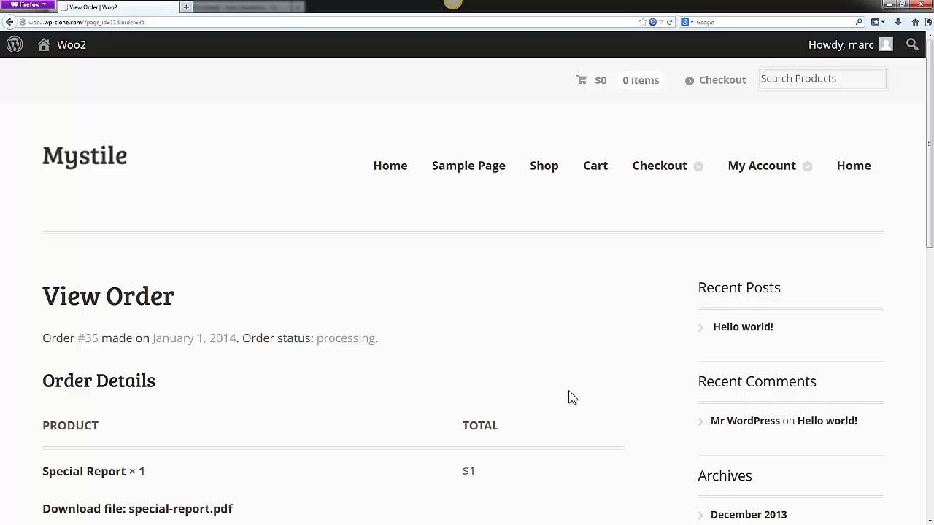
pyautogui.scroll(-2, 569, 394)
pyautogui.scroll(-4, 511, 396)
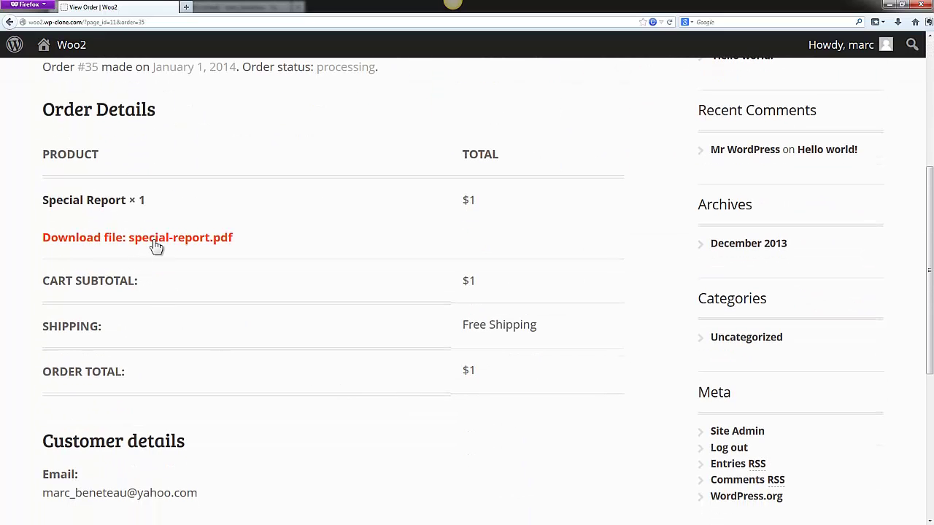